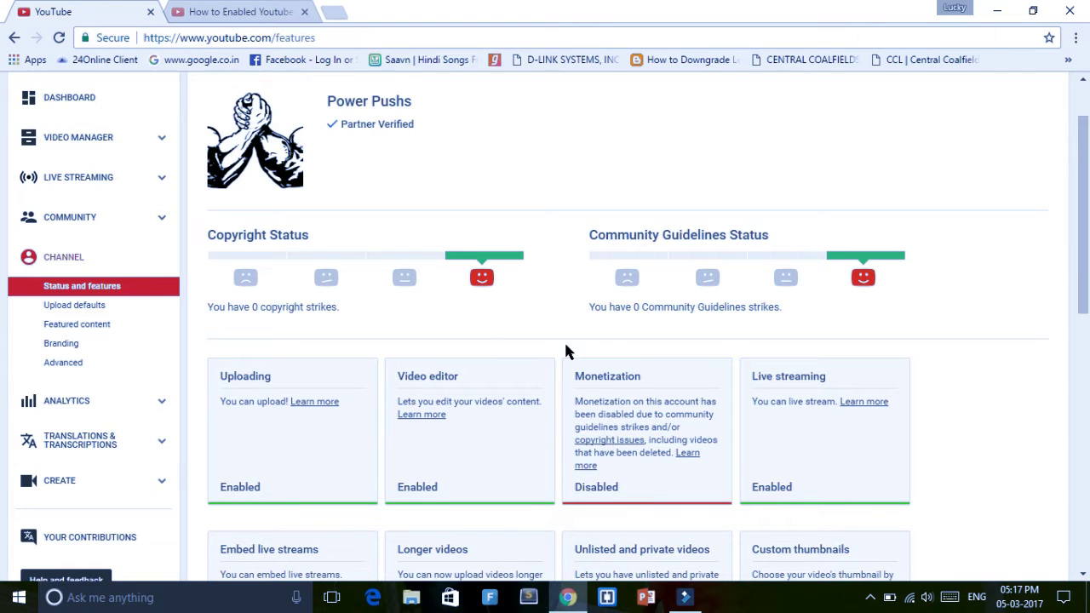
- Open Creator Studio for the Power Pushs channel and go to its Status and features page, closing the unwanted pop-up page
scroll(598, 341, up, 1)
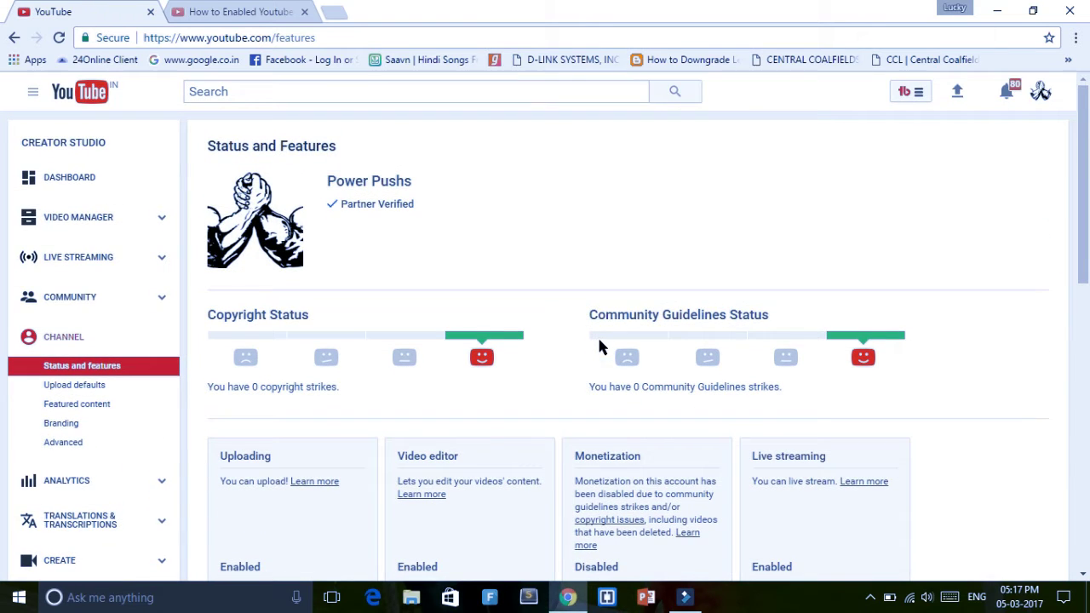
click(1041, 95)
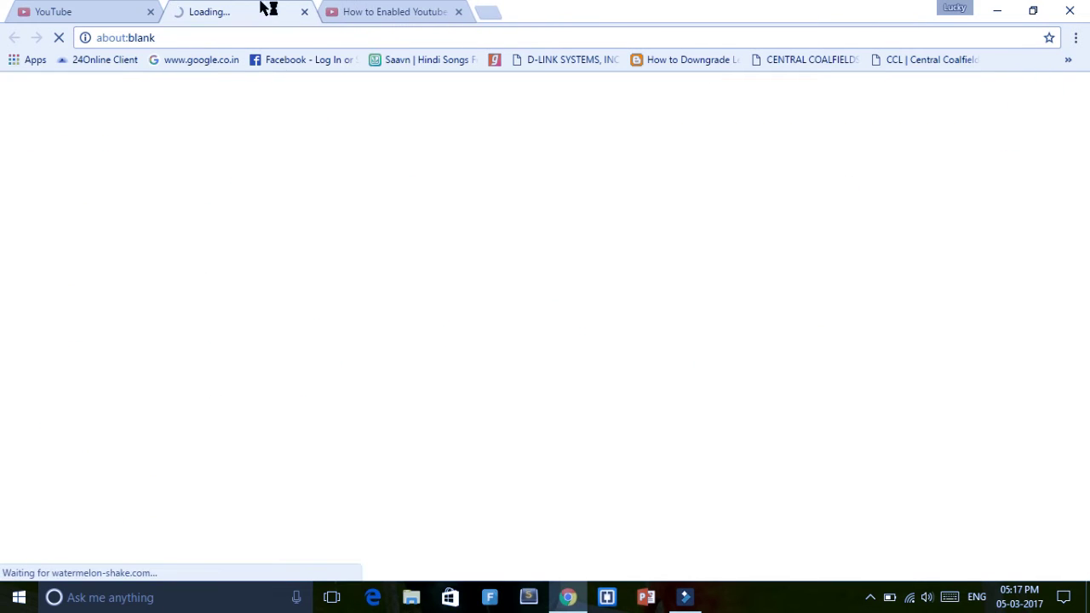
click(304, 12)
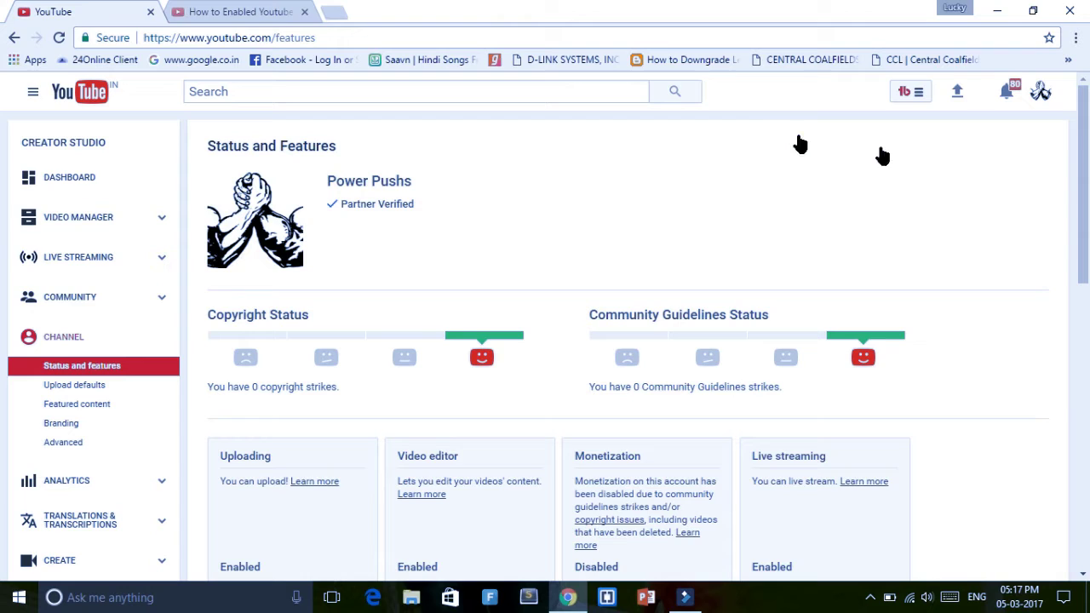
click(1041, 94)
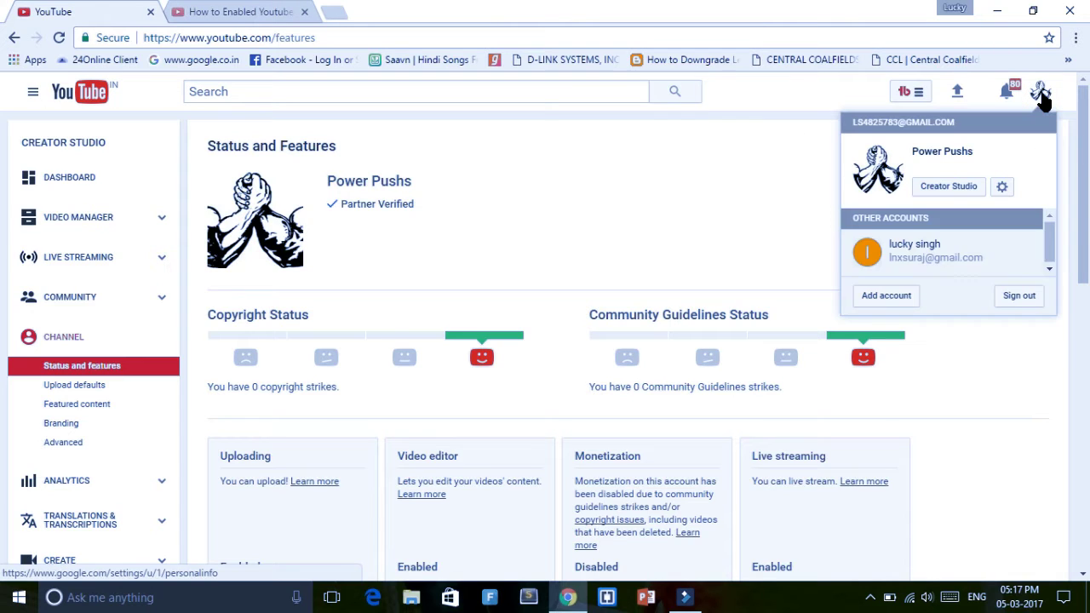
click(932, 191)
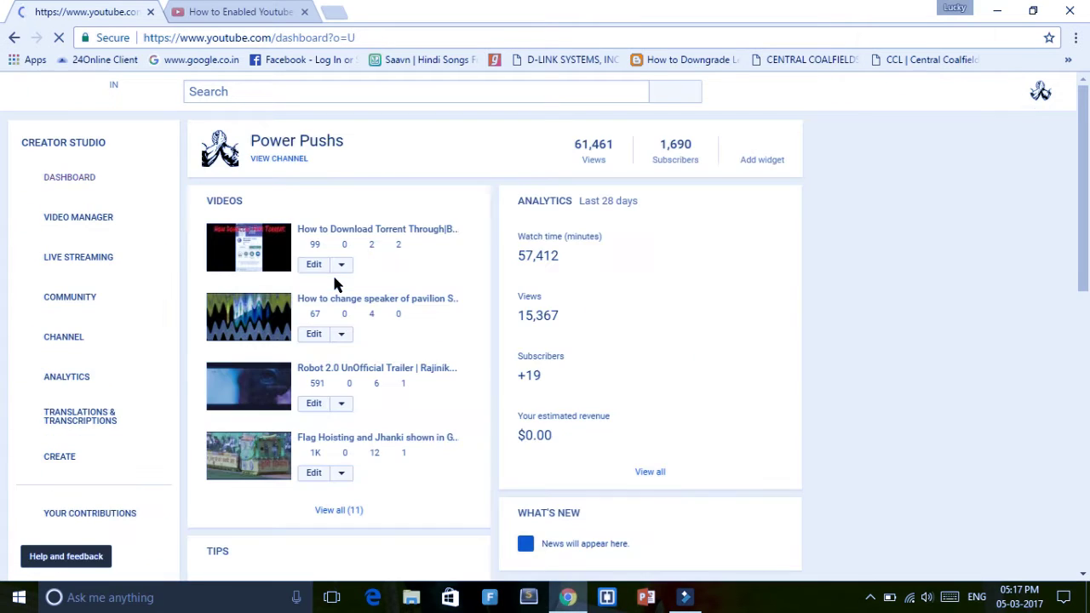
click(63, 339)
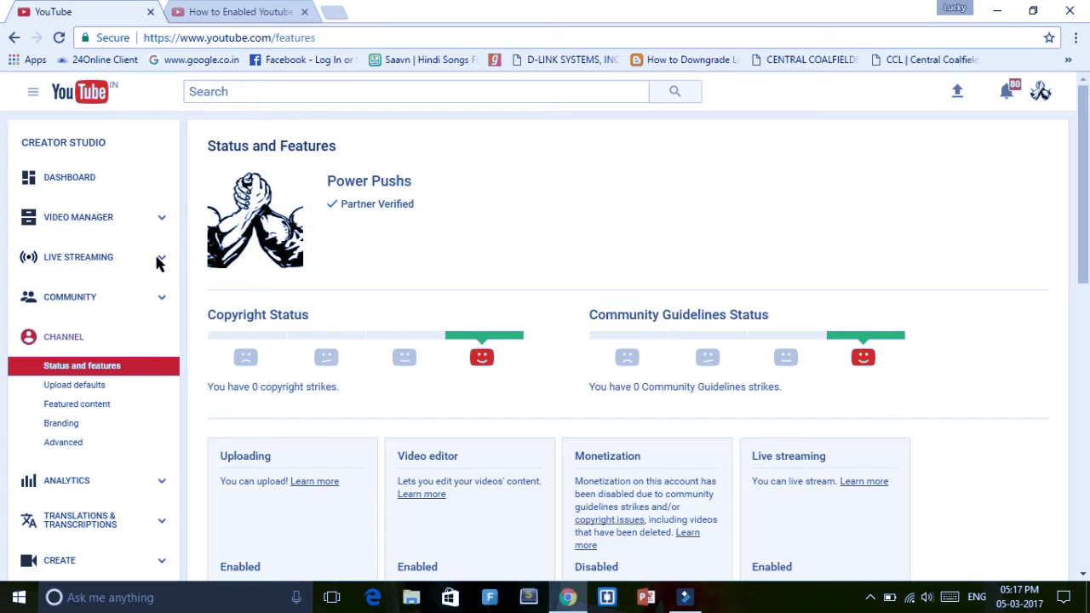
- Review the channel's uploaded videos in Video Manager and view the edit options of the Power Pushs Live Stream video
click(75, 217)
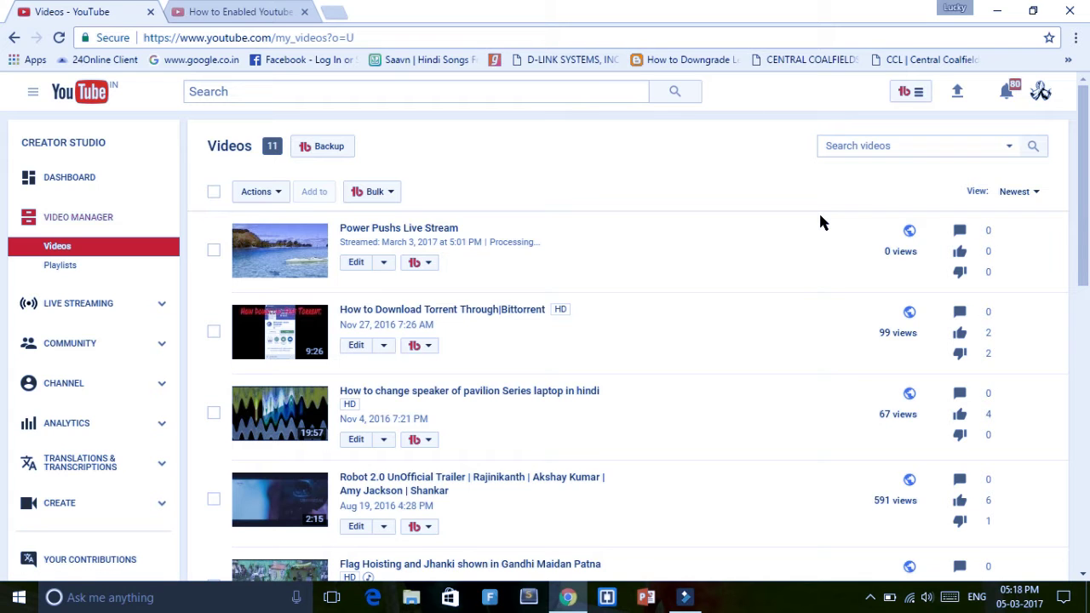
scroll(825, 239, down, 5)
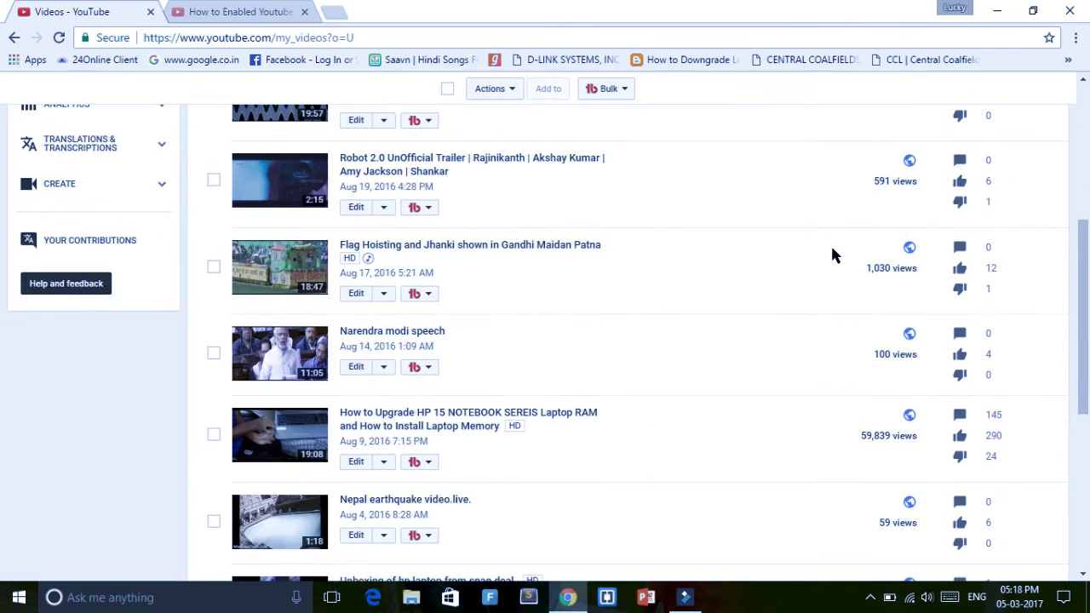
scroll(833, 257, down, 3)
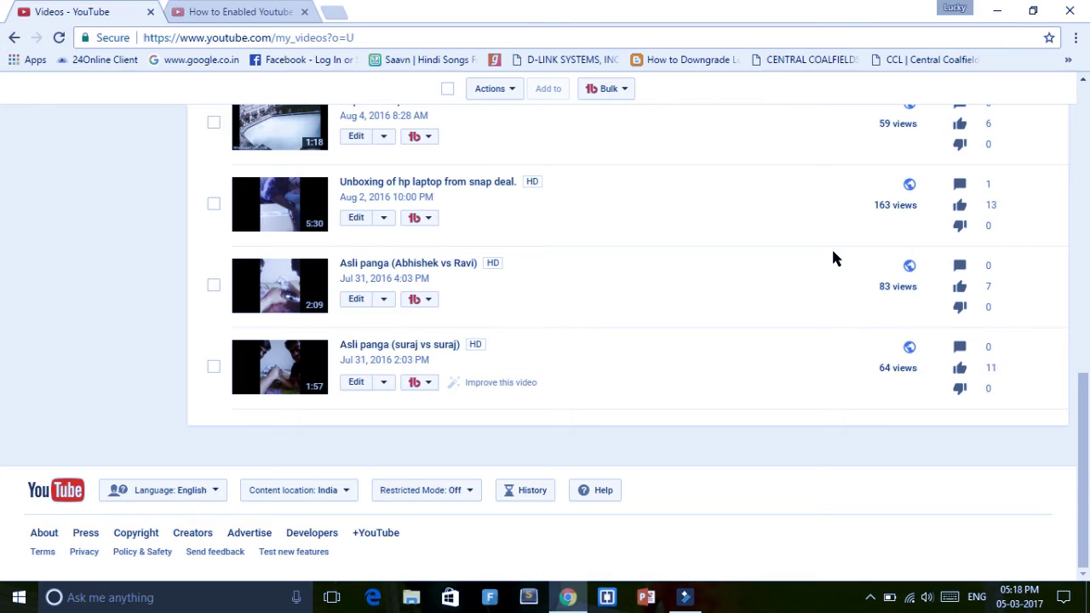
scroll(833, 256, up, 3)
scroll(834, 247, up, 5)
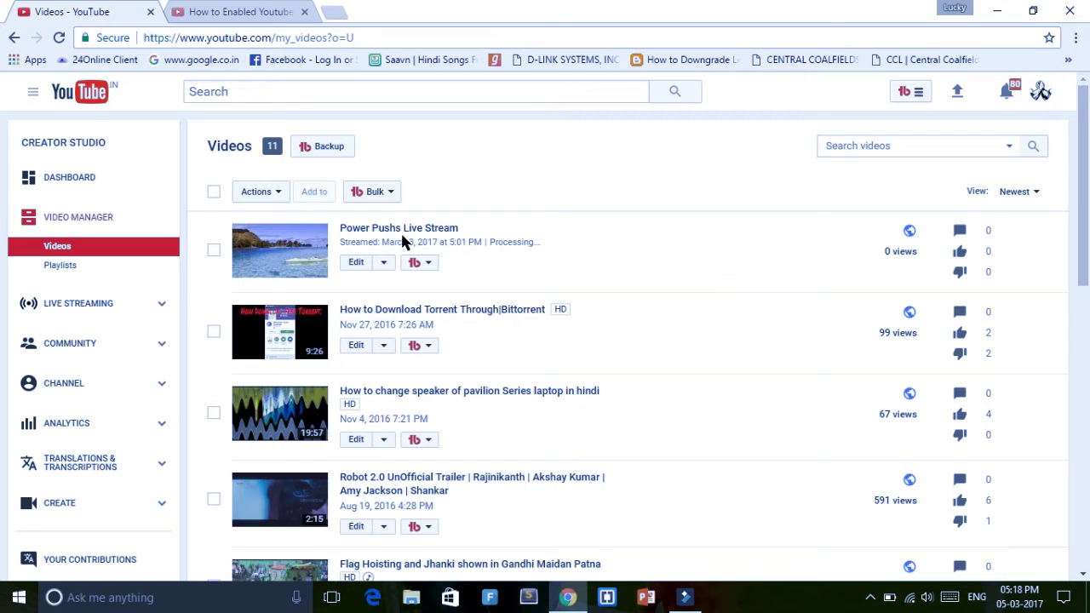
click(381, 264)
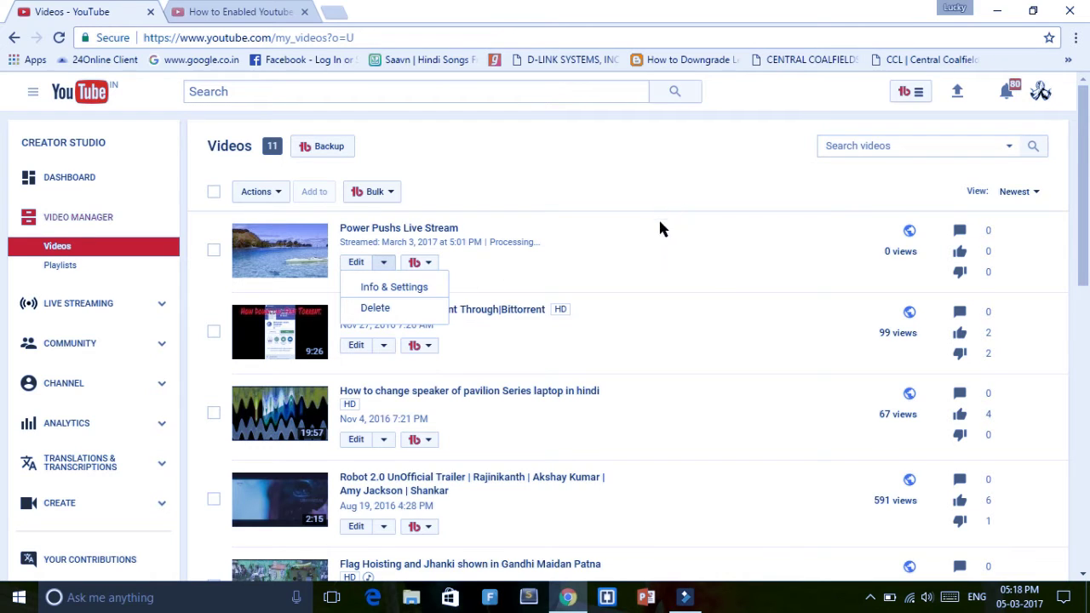
click(92, 323)
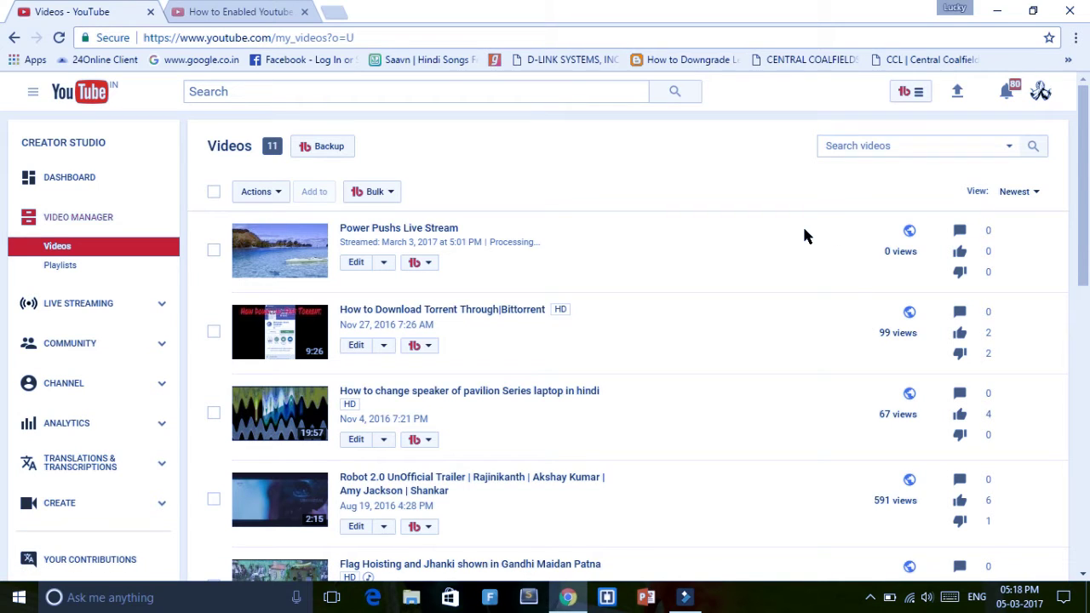
- Return to the channel's Status and features page and check the copyright, community guidelines and monetization status
click(79, 386)
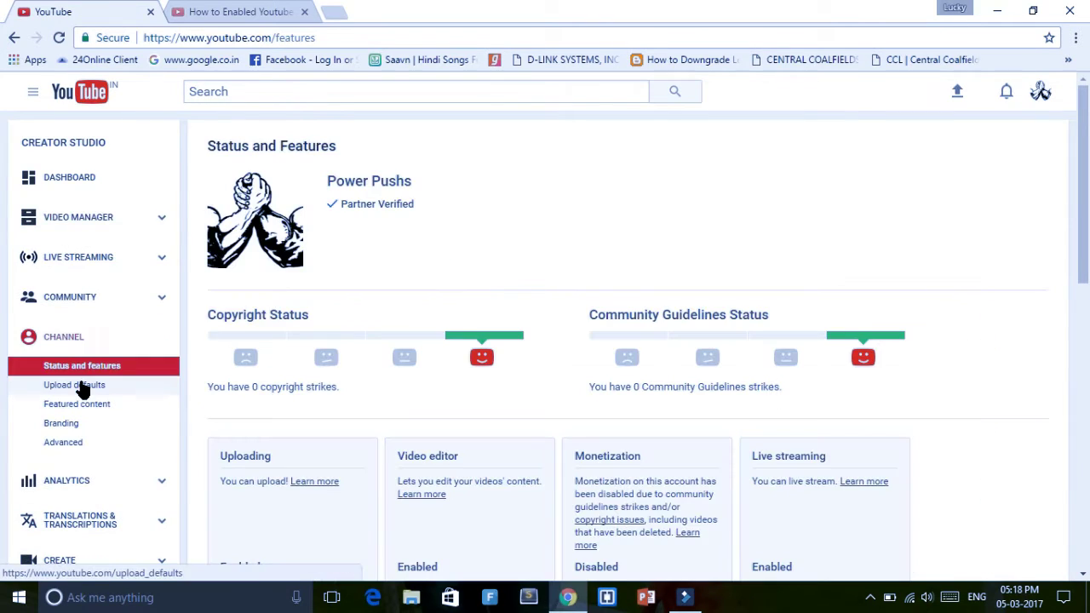
scroll(586, 264, down, 2)
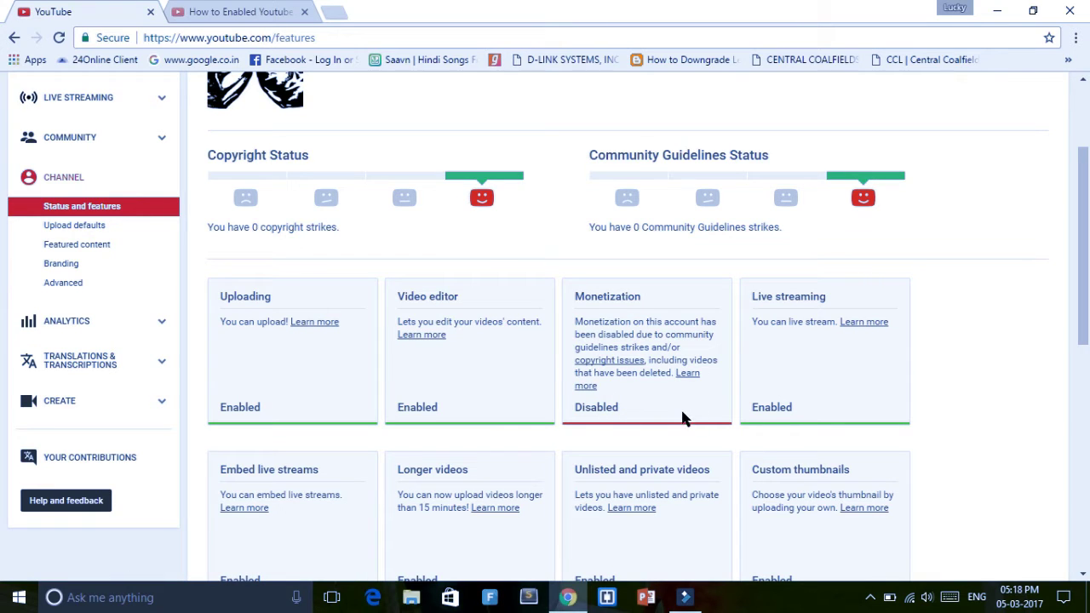
scroll(618, 283, up, 2)
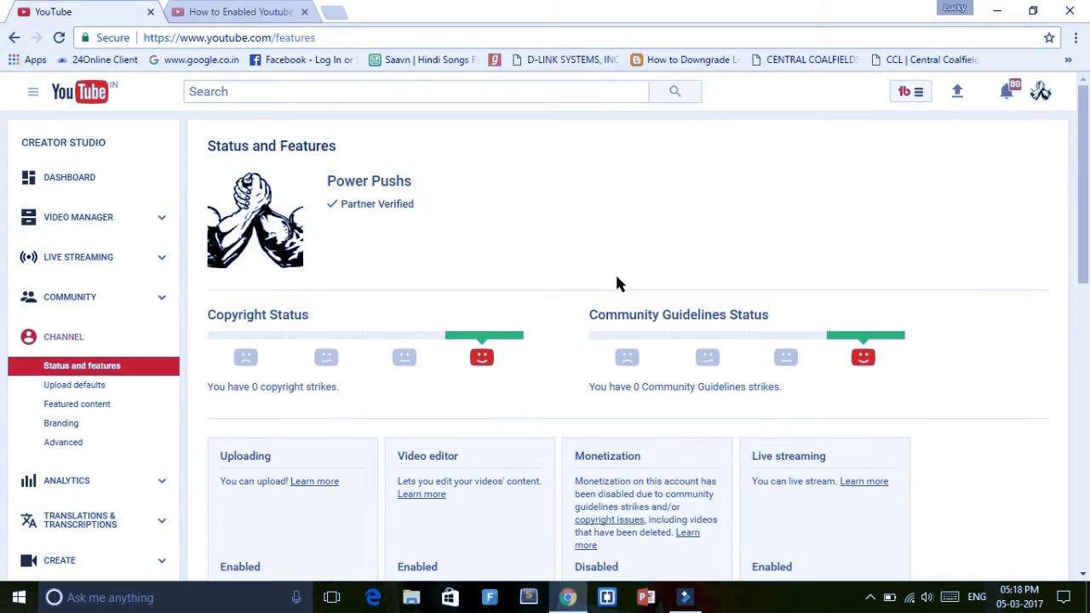
- Open the Send feedback form from Help and paste the message asking YouTube to re-enable the account's disabled monetisation settings
scroll(431, 250, down, 3)
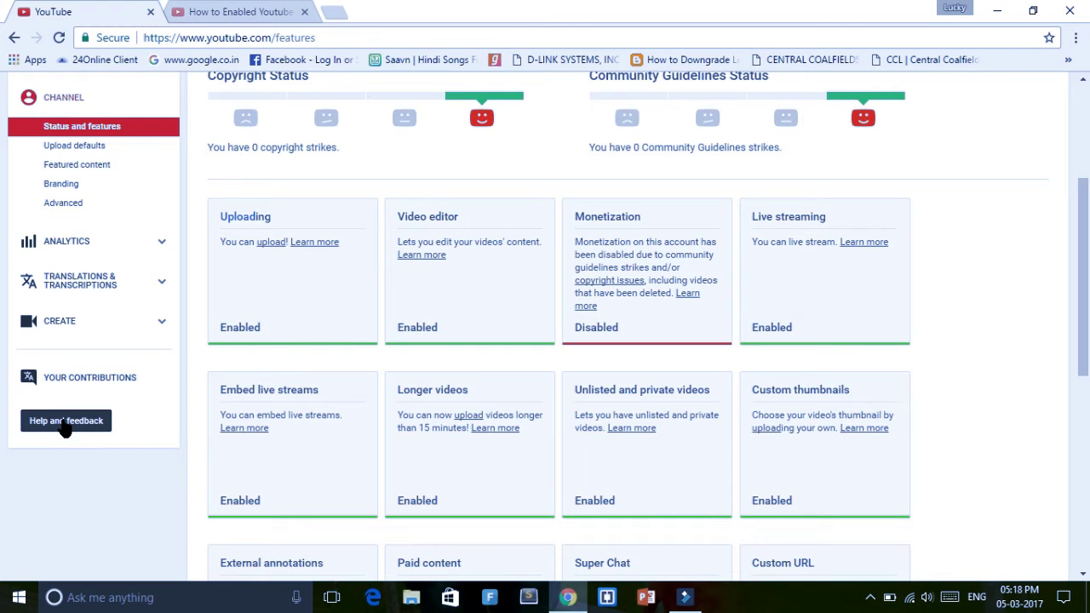
click(66, 422)
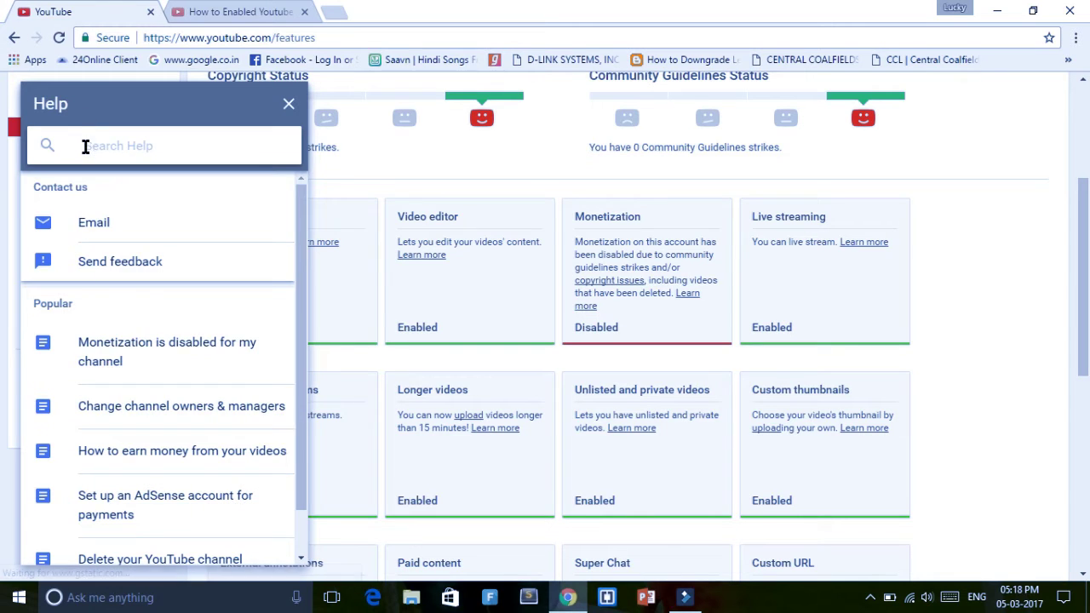
click(95, 269)
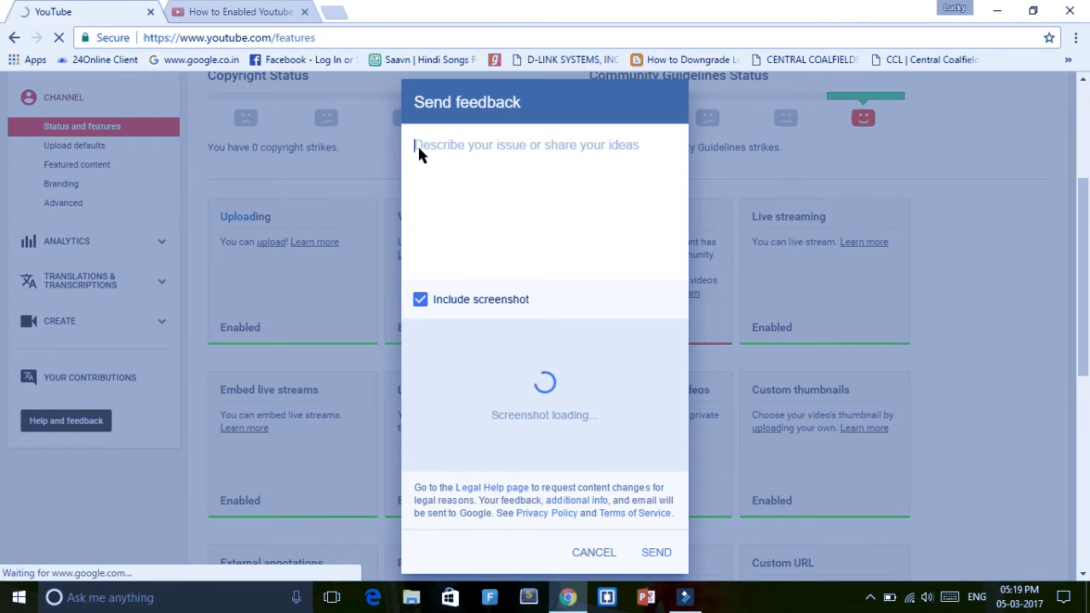
right_click(506, 186)
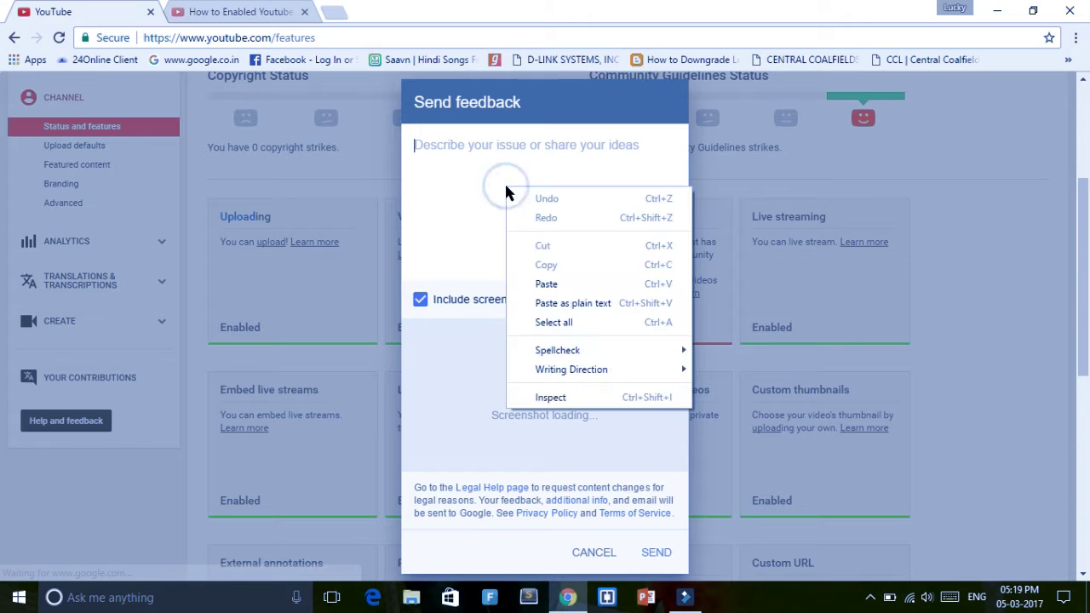
click(548, 284)
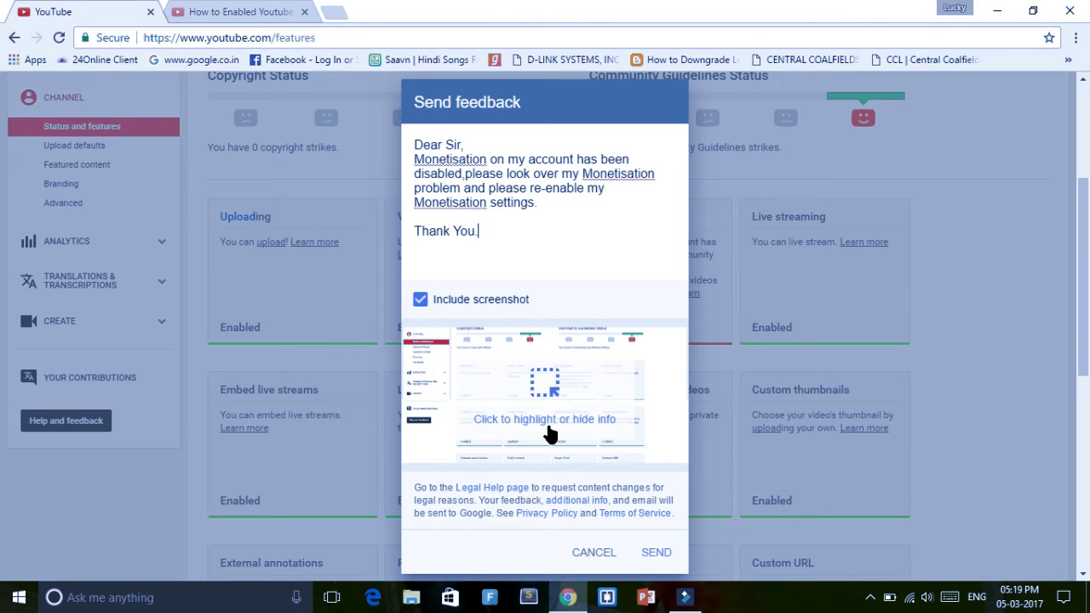
- Open the feedback screenshot for markup and highlight the Status and Features header with the channel picture and name
click(546, 389)
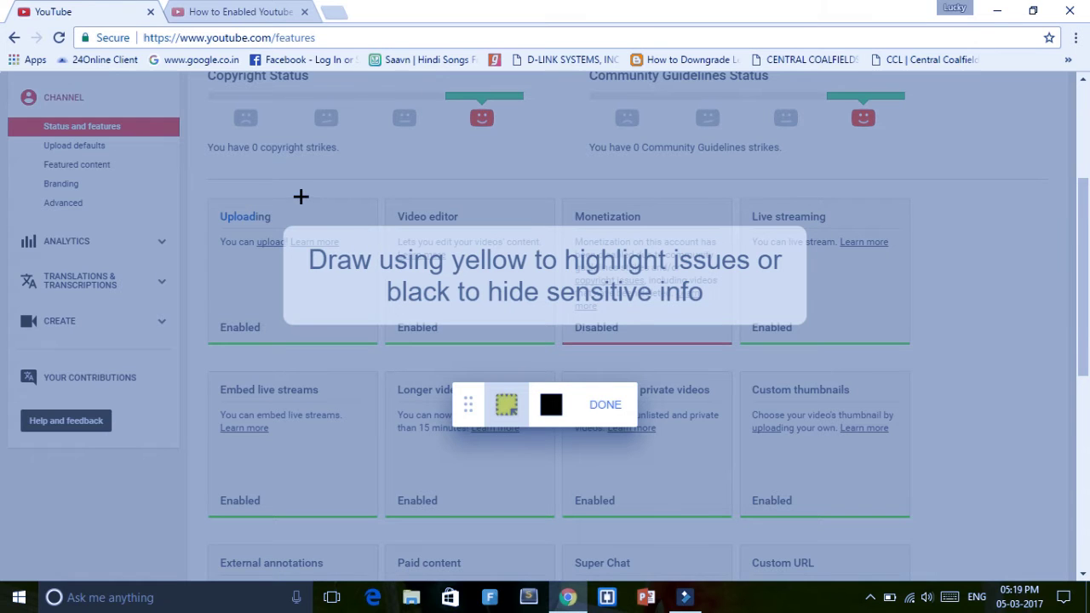
scroll(299, 197, up, 3)
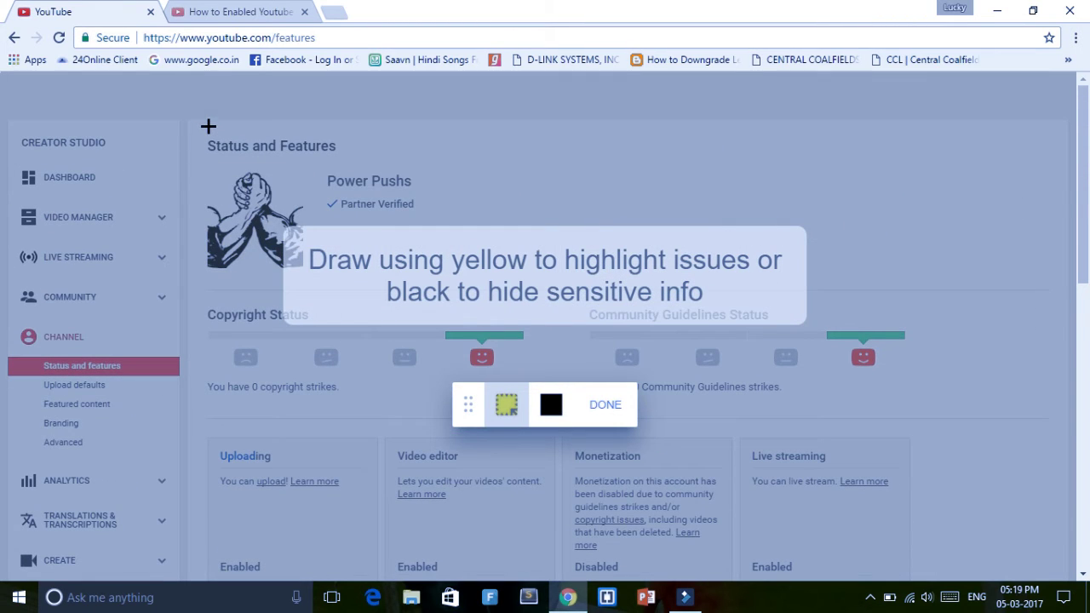
mouse_move(195, 129)
mouse_down()
mouse_move(254, 169)
mouse_move(434, 377)
mouse_up()
drag(549, 434, 429, 288)
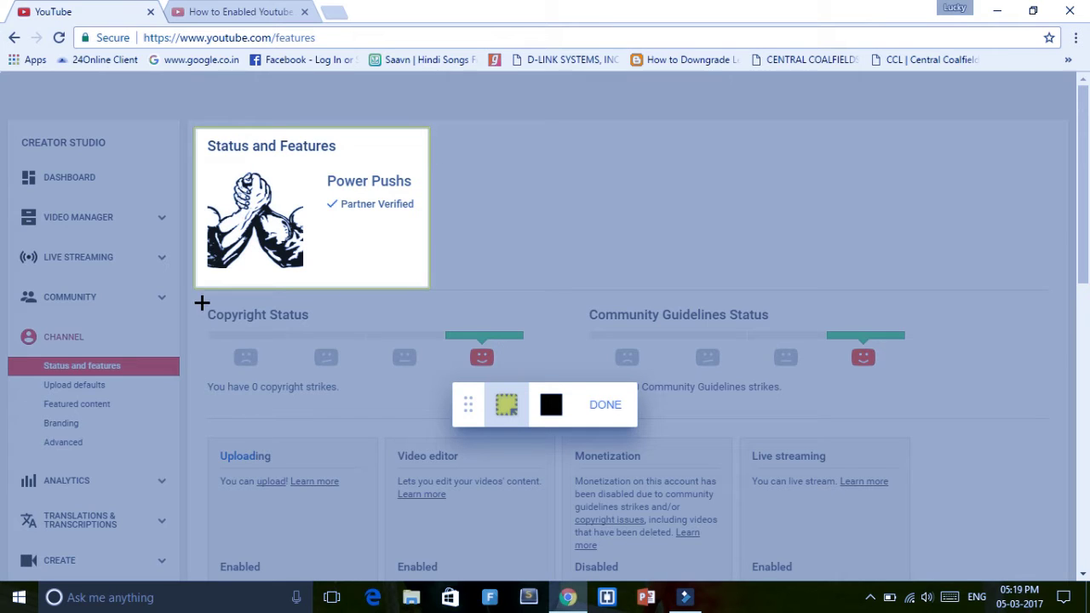
- Highlight the copyright and community guidelines status area and the Uploading, Video editor and Monetization cards on the screenshot
drag(198, 301, 939, 427)
scroll(883, 226, down, 1)
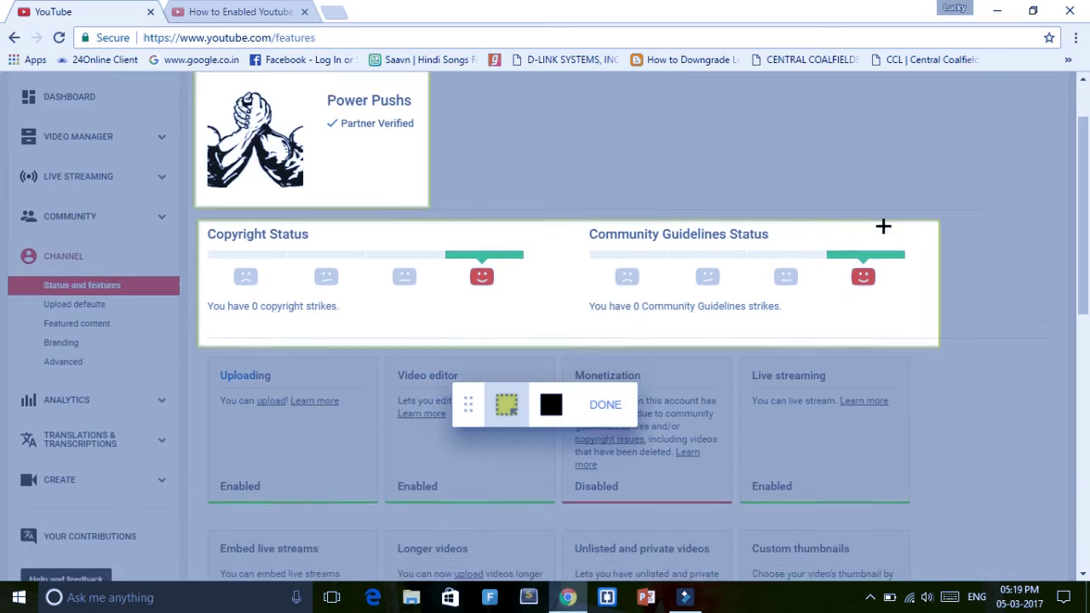
scroll(884, 226, down, 1)
drag(197, 278, 736, 434)
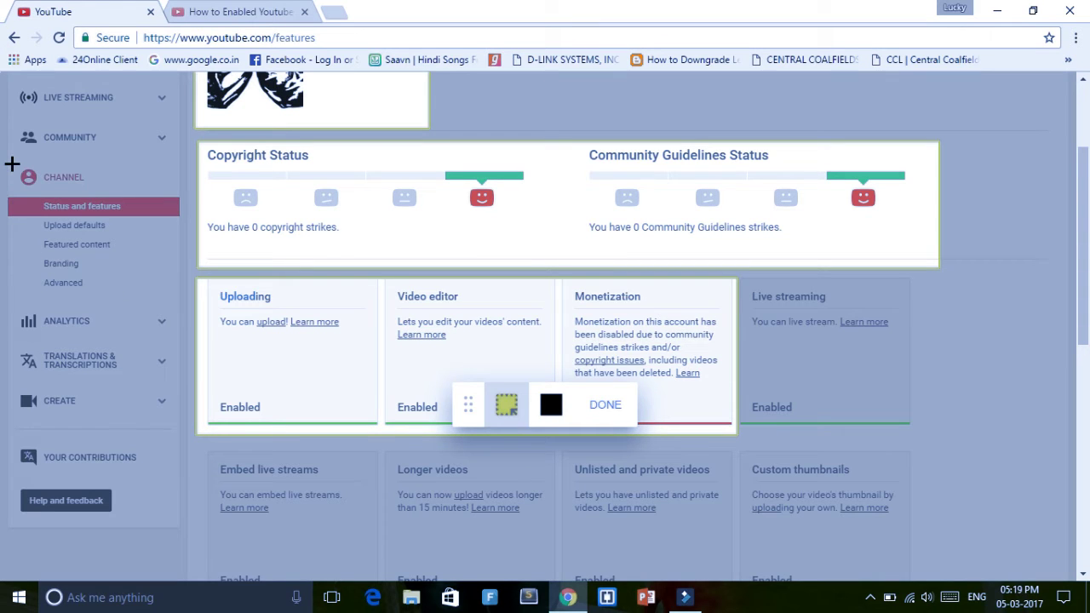
- Highlight the Channel section of the Creator Studio navigation on the screenshot, and send the feedback with the finished markup
drag(15, 160, 169, 306)
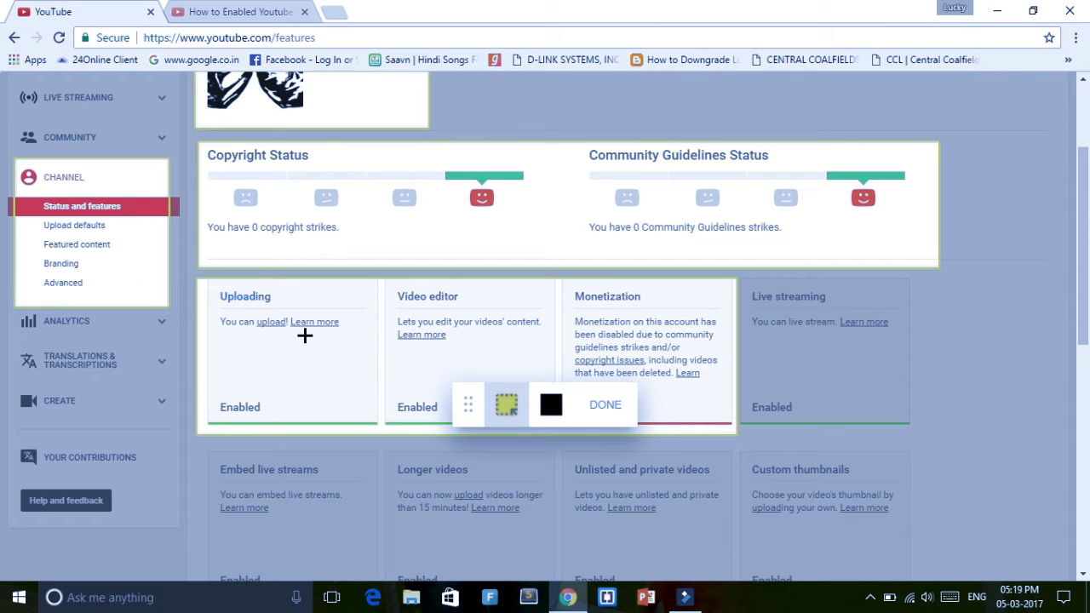
click(606, 406)
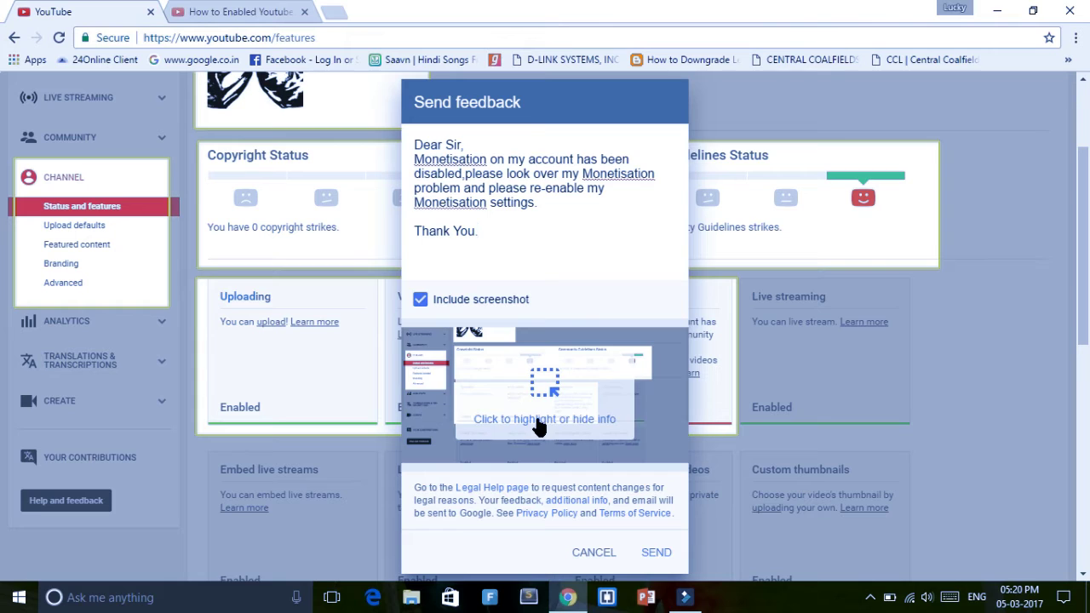
click(653, 554)
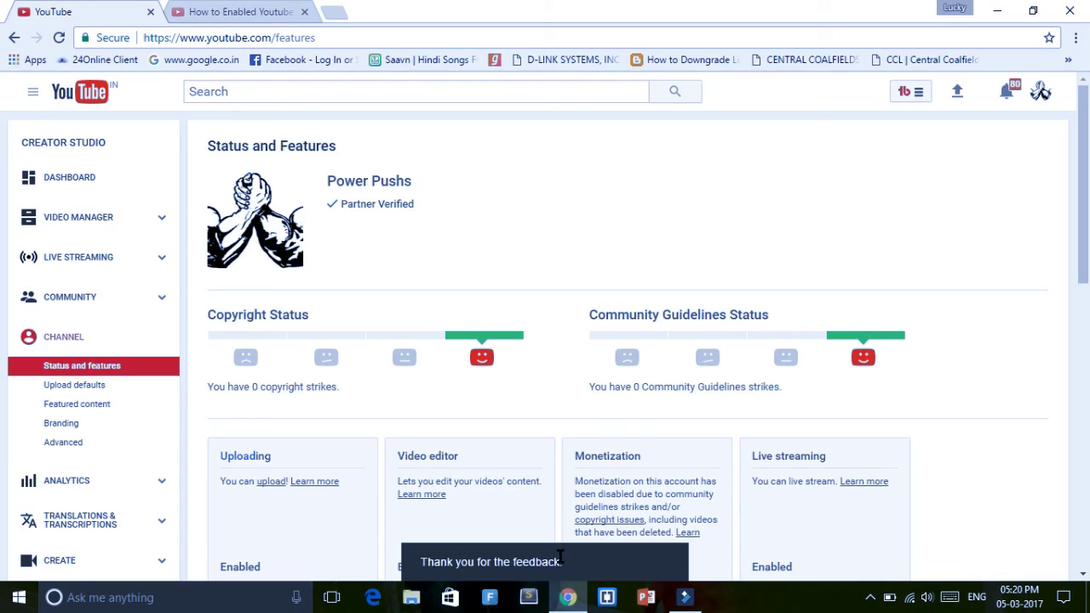
- Switch from the YouTube monetization e-mail back to Creator Studio and check the Monetization card on the reloaded Status and features page
scroll(513, 293, down, 3)
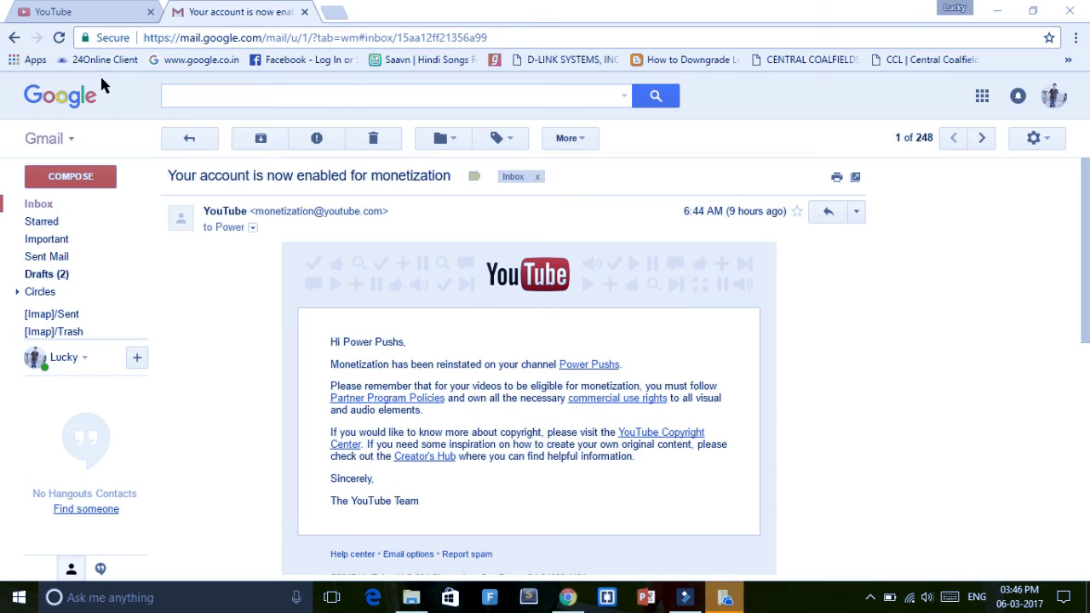
click(68, 12)
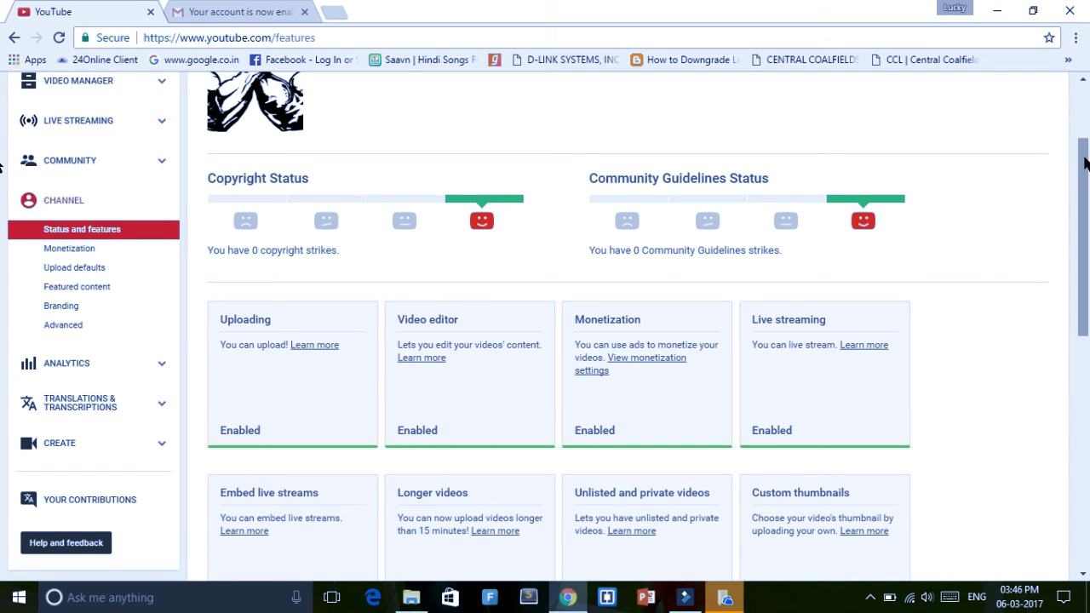
drag(1083, 157, 1084, 109)
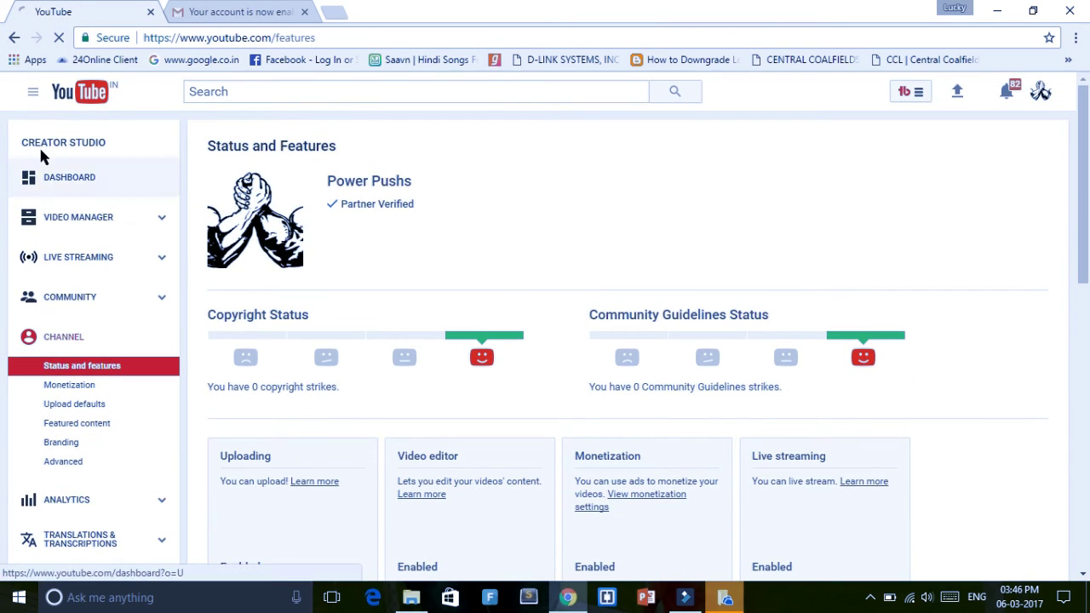
click(59, 364)
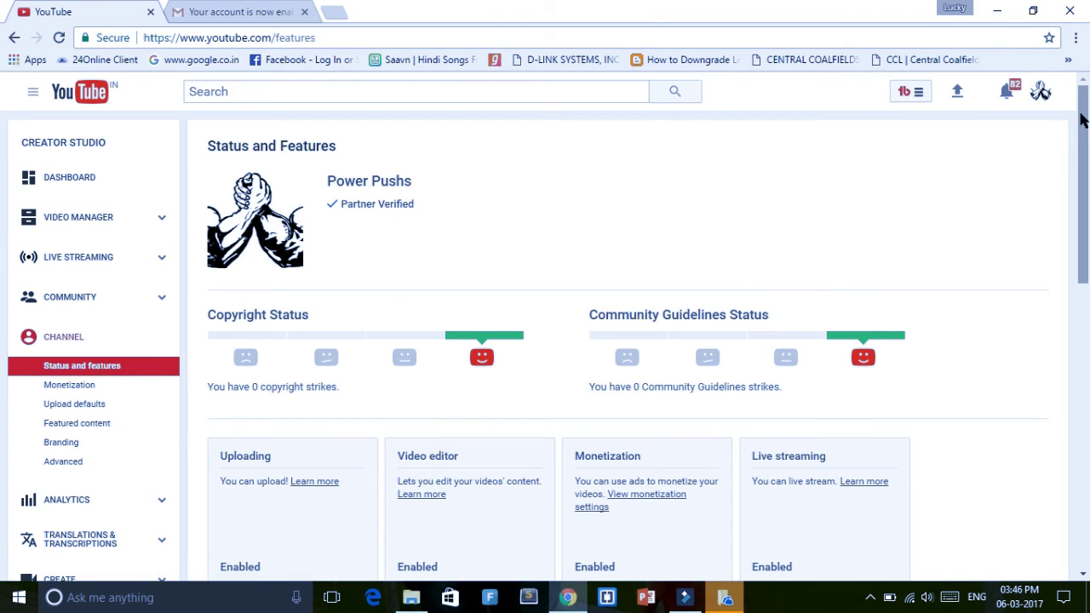
drag(1082, 145, 1083, 190)
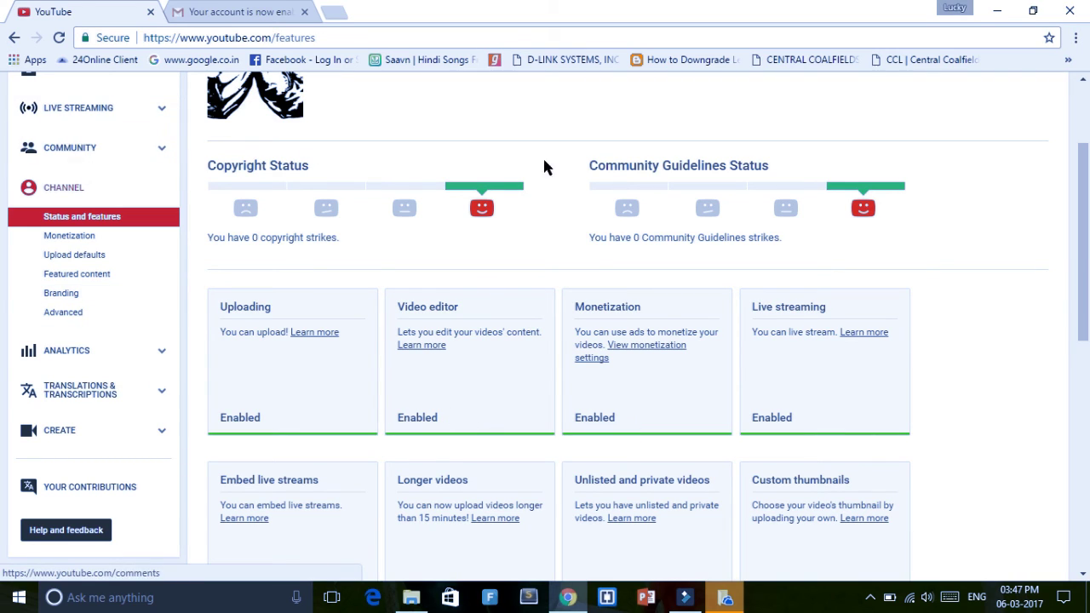
drag(1083, 193, 1084, 122)
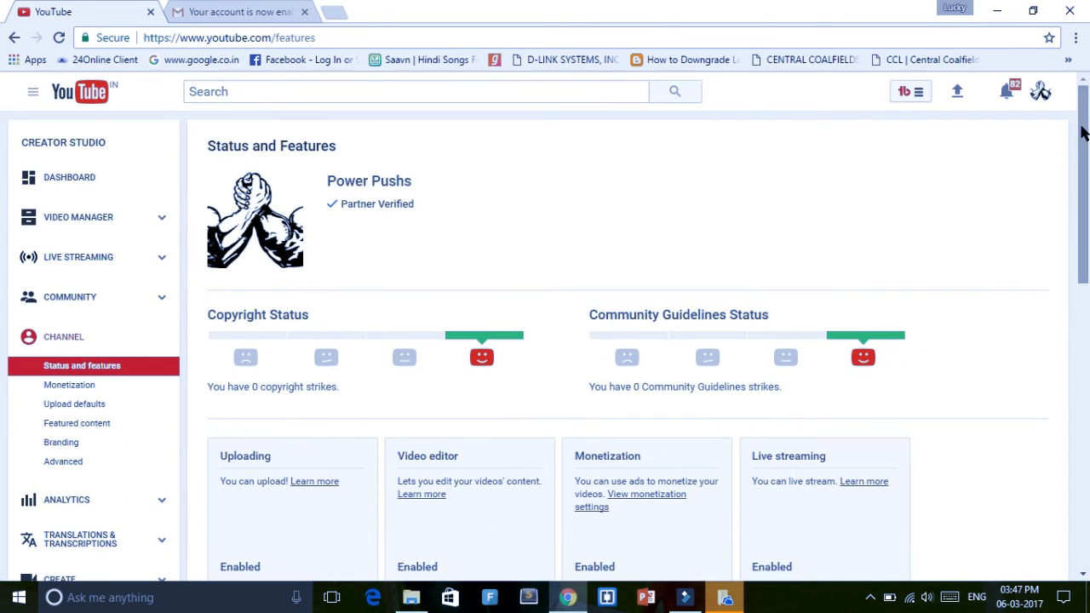
- Open Video Manager and examine the monetization icons beside the channel's uploaded videos
click(67, 218)
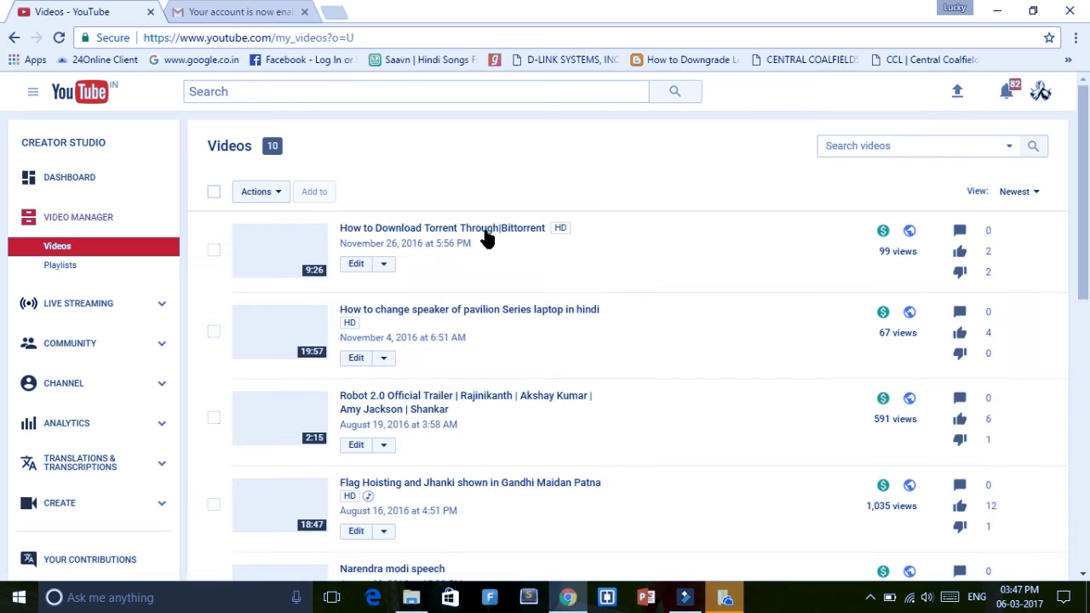
click(486, 236)
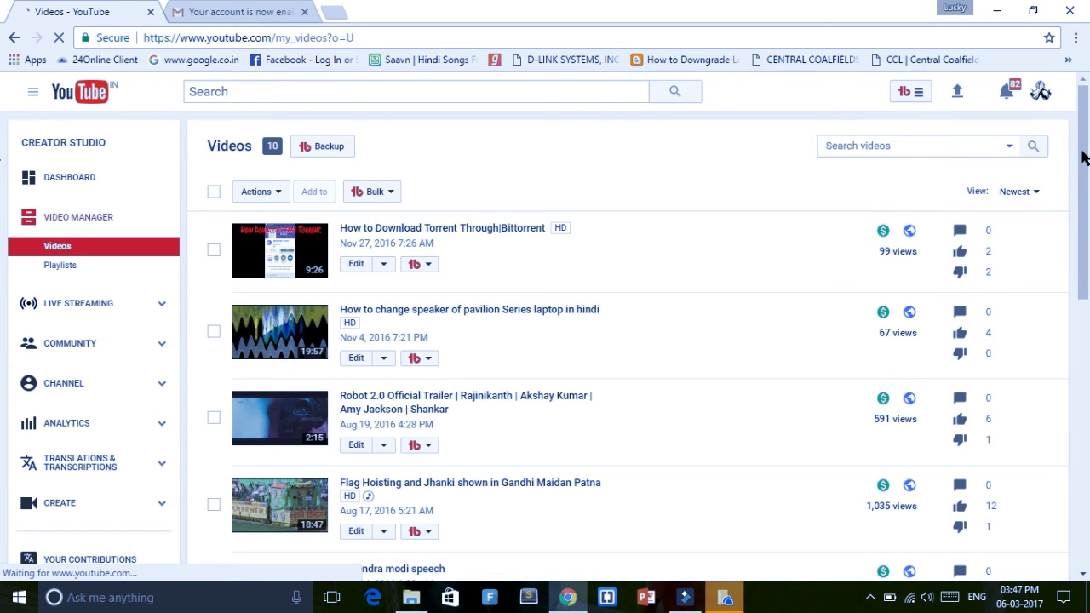
mouse_move(1084, 151)
mouse_down()
mouse_move(1082, 339)
mouse_move(1085, 154)
mouse_up()
scroll(1087, 283, down, 1)
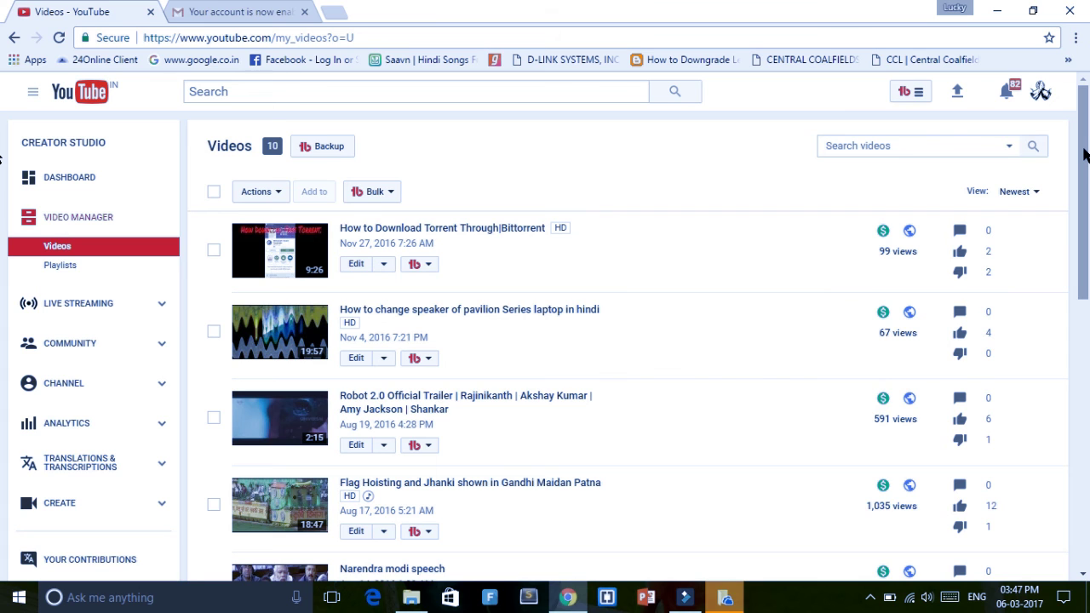
drag(1084, 126, 1085, 171)
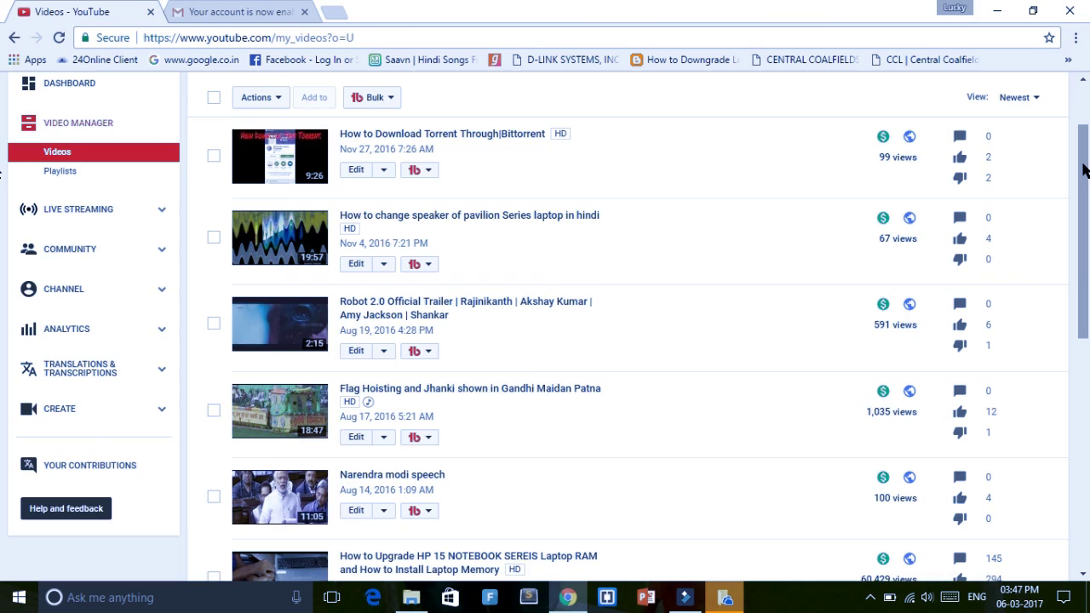
mouse_move(1085, 170)
mouse_down()
mouse_move(1080, 106)
mouse_move(1087, 173)
mouse_up()
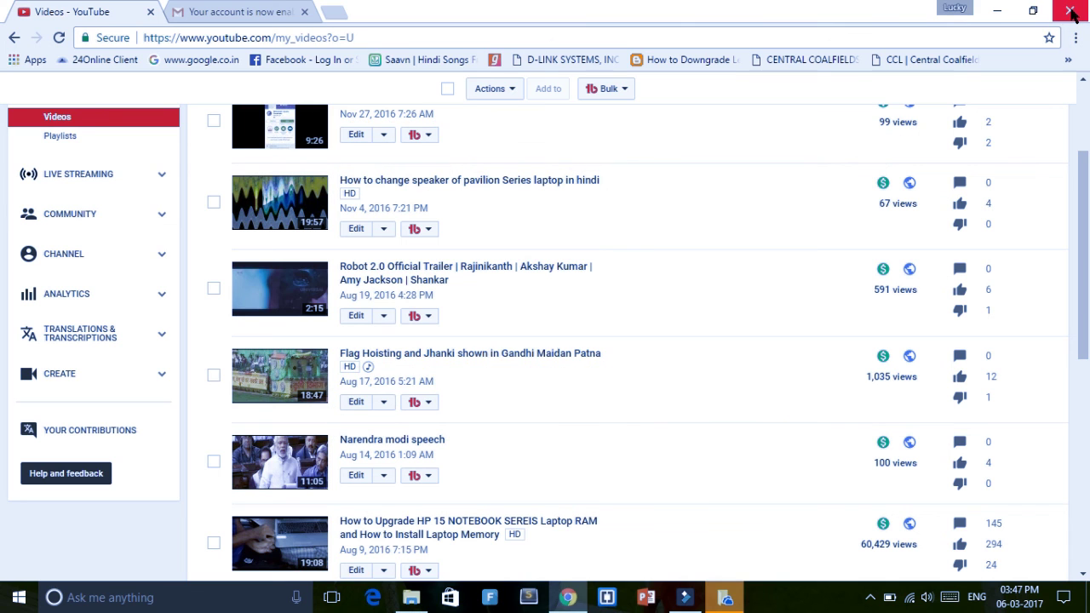